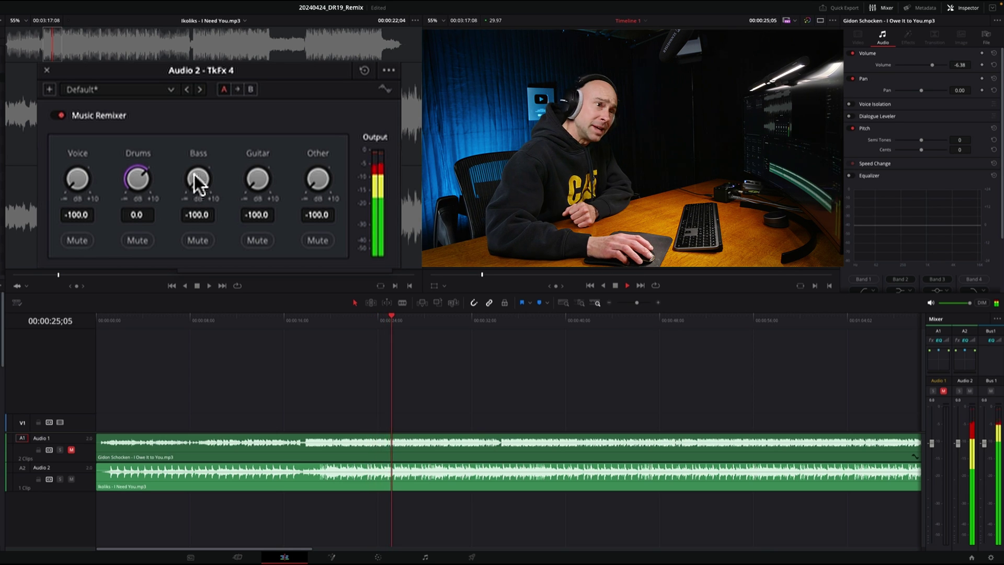
# Step: In the Audio 2 Music Remixer, set Bass to 1.1, Guitar to -6.7, and reset both Voice and Other to 0.0
pyautogui.moveTo(195, 179)
pyautogui.mouseDown()
pyautogui.moveTo(324, 209)
pyautogui.moveTo(184, 179)
pyautogui.moveTo(209, 180)
pyautogui.mouseUp()
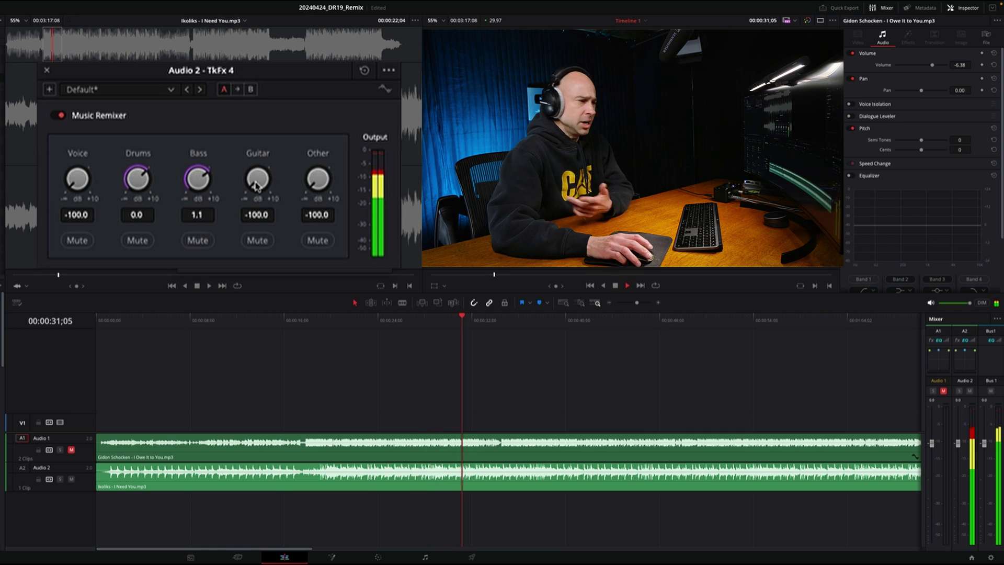
pyautogui.moveTo(256, 186)
pyautogui.mouseDown()
pyautogui.moveTo(279, 182)
pyautogui.moveTo(406, 232)
pyautogui.moveTo(256, 181)
pyautogui.moveTo(234, 188)
pyautogui.moveTo(243, 187)
pyautogui.mouseUp()
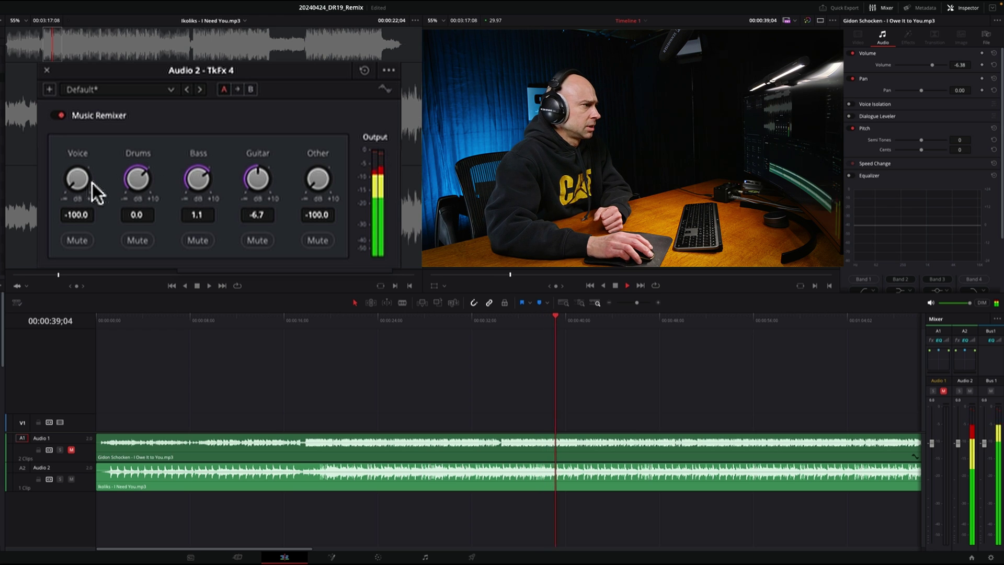
pyautogui.moveTo(76, 178)
pyautogui.mouseDown()
pyautogui.moveTo(268, 209)
pyautogui.moveTo(124, 202)
pyautogui.moveTo(85, 183)
pyautogui.mouseUp()
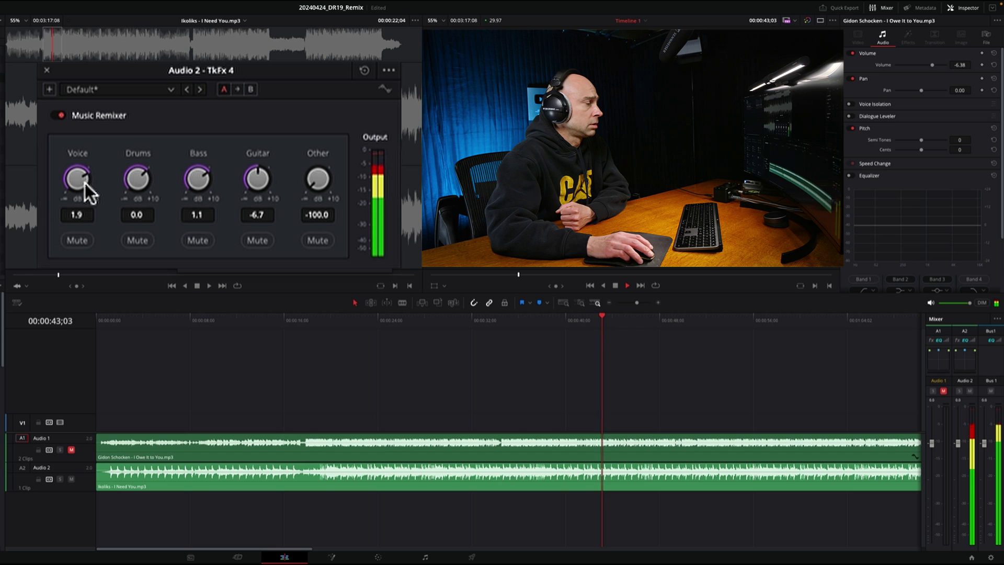
pyautogui.doubleClick(81, 179)
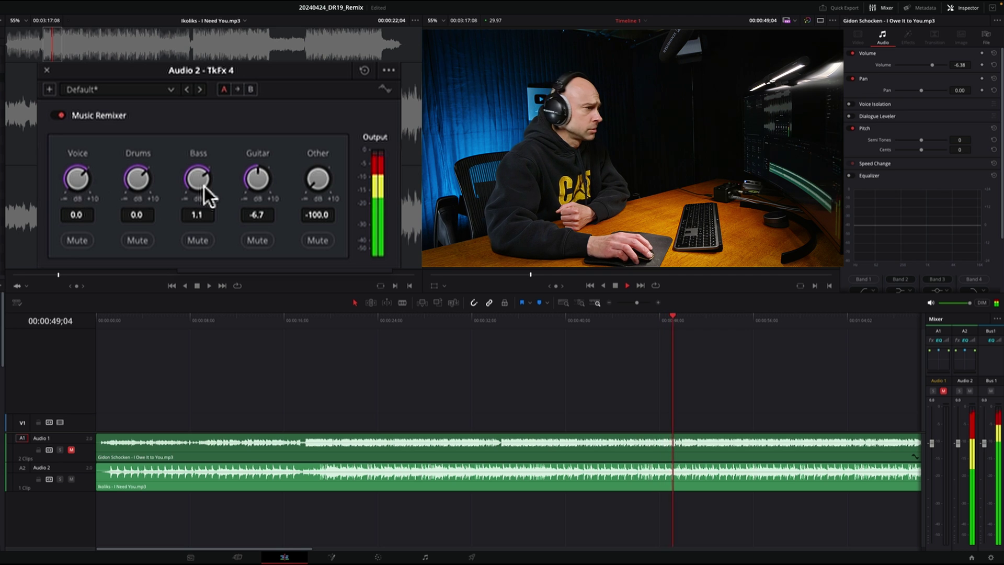
pyautogui.moveTo(319, 183); pyautogui.dragTo(318, 180)
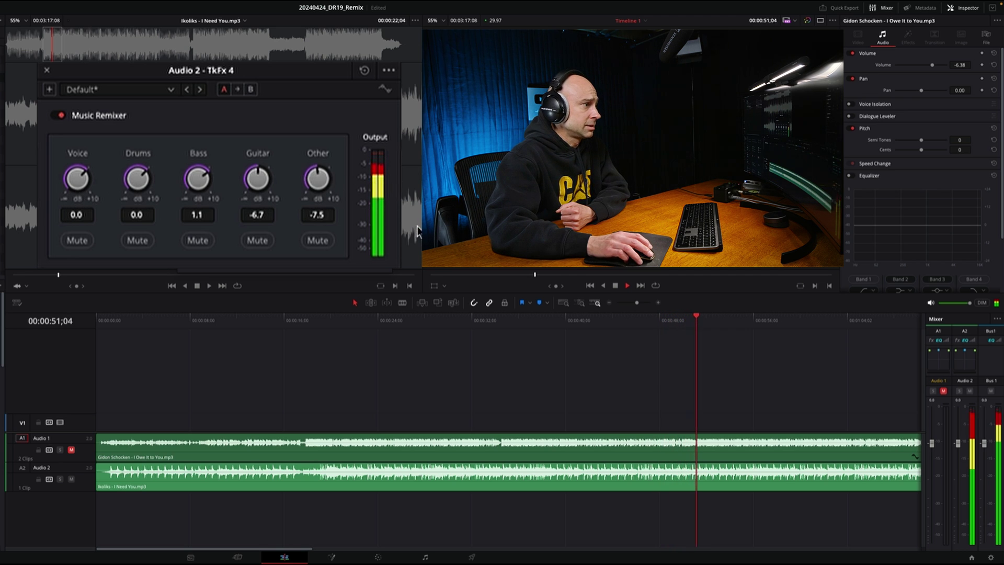
pyautogui.doubleClick(323, 190)
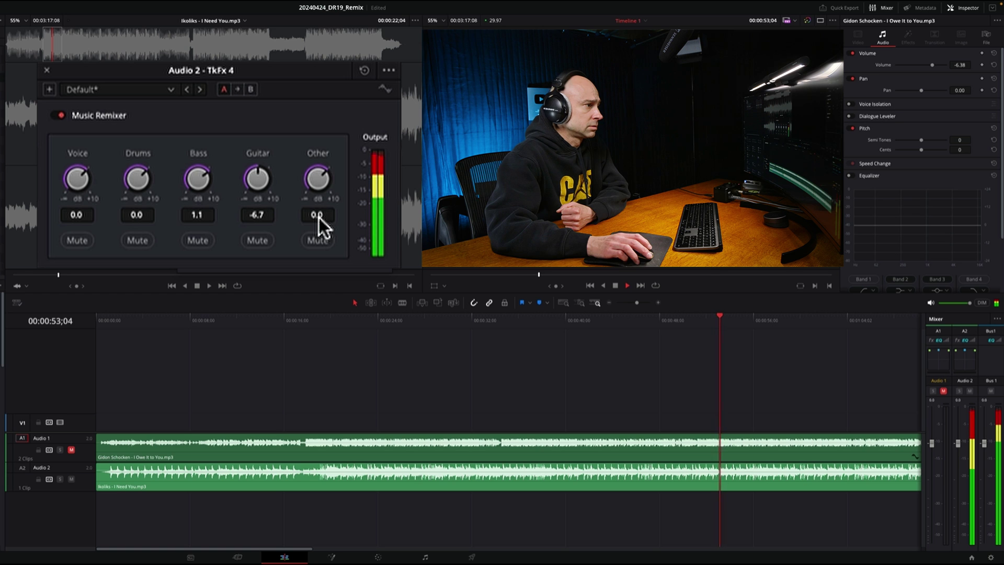
pyautogui.moveTo(191, 196); pyautogui.dragTo(225, 186)
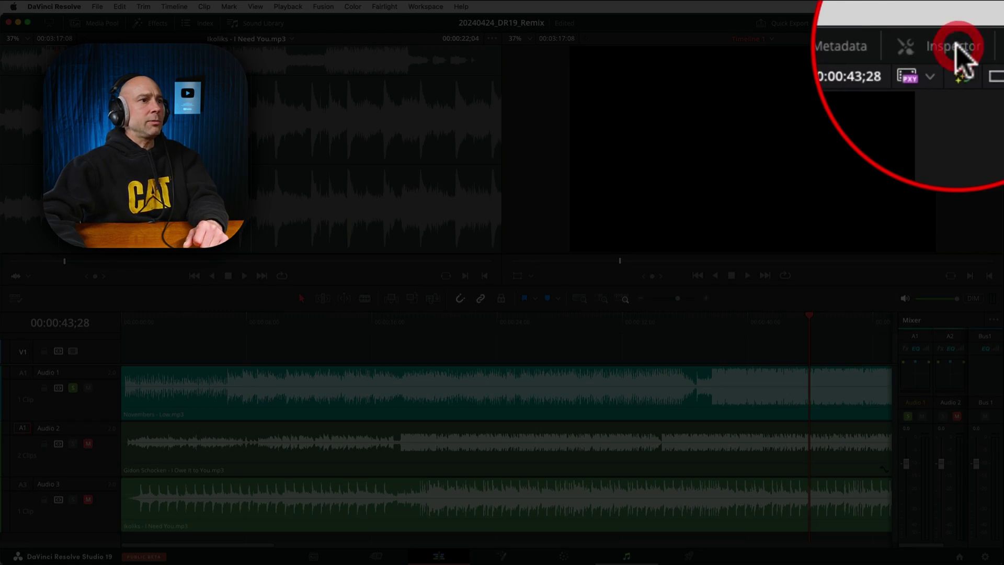
# Step: Enable Music Remixer on the Audio 1 track and open its separate control window over the viewer
pyautogui.click(960, 26)
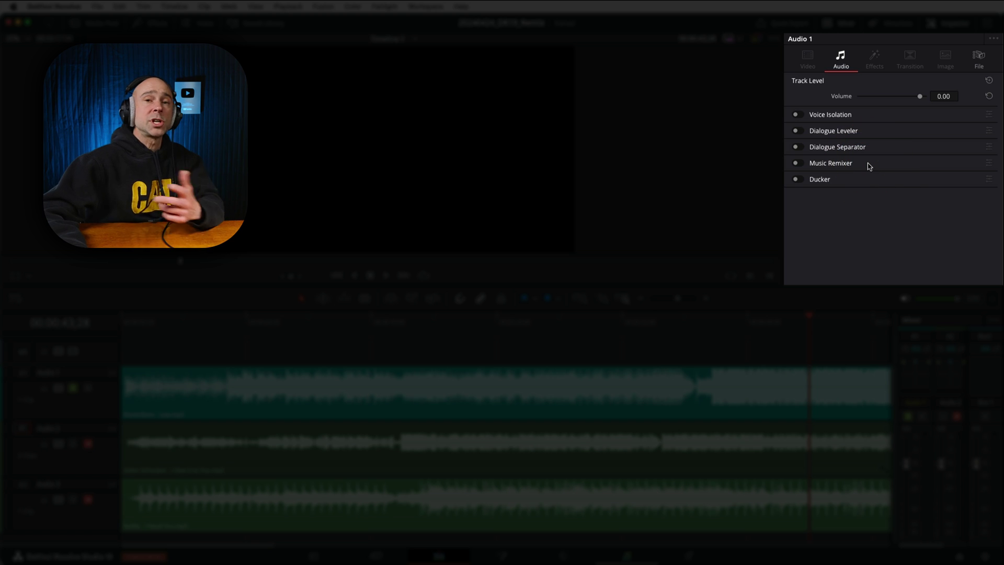
pyautogui.click(797, 163)
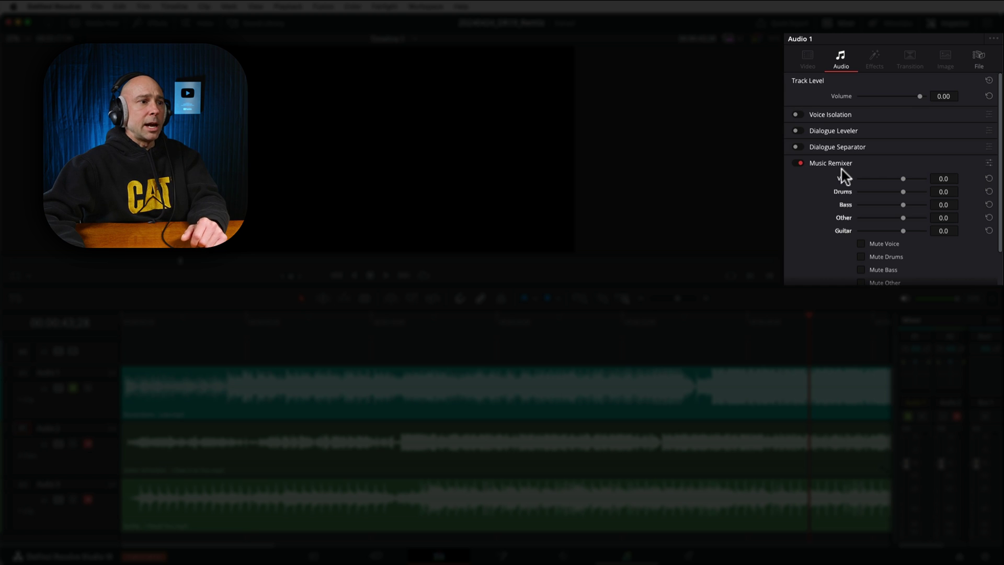
pyautogui.scroll(-3, 843, 173)
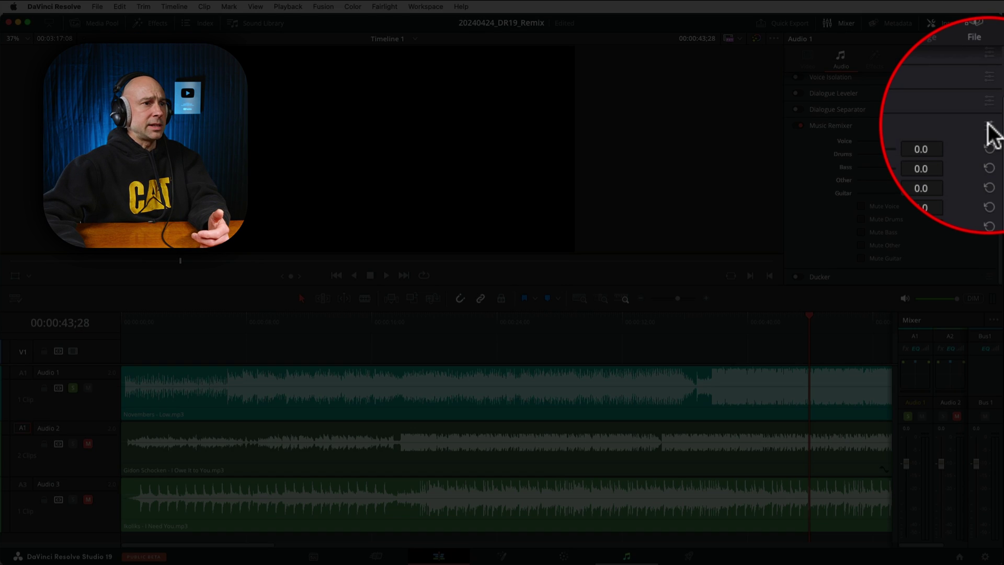
pyautogui.click(989, 125)
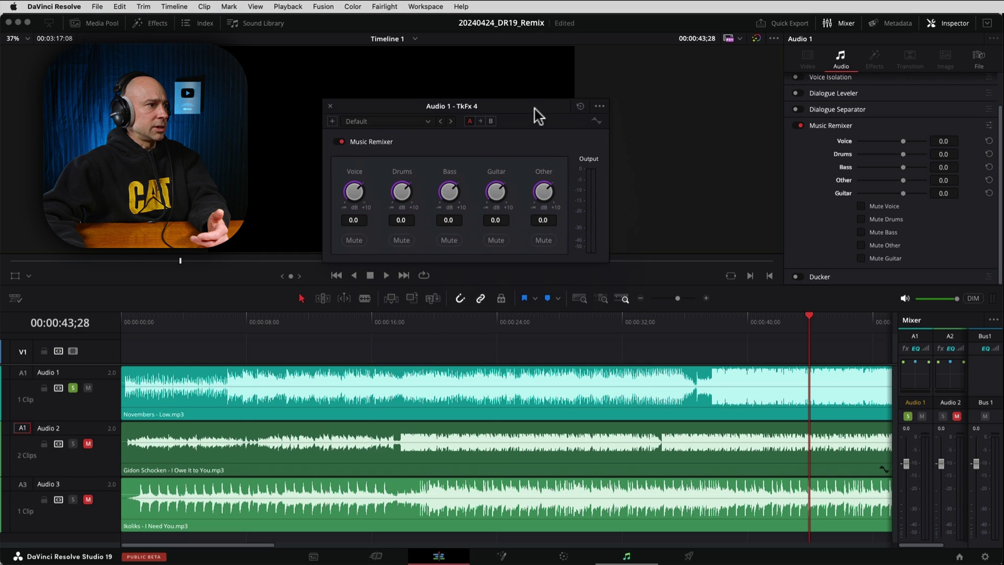
pyautogui.moveTo(537, 114)
pyautogui.mouseDown()
pyautogui.moveTo(502, 107)
pyautogui.moveTo(519, 112)
pyautogui.mouseUp()
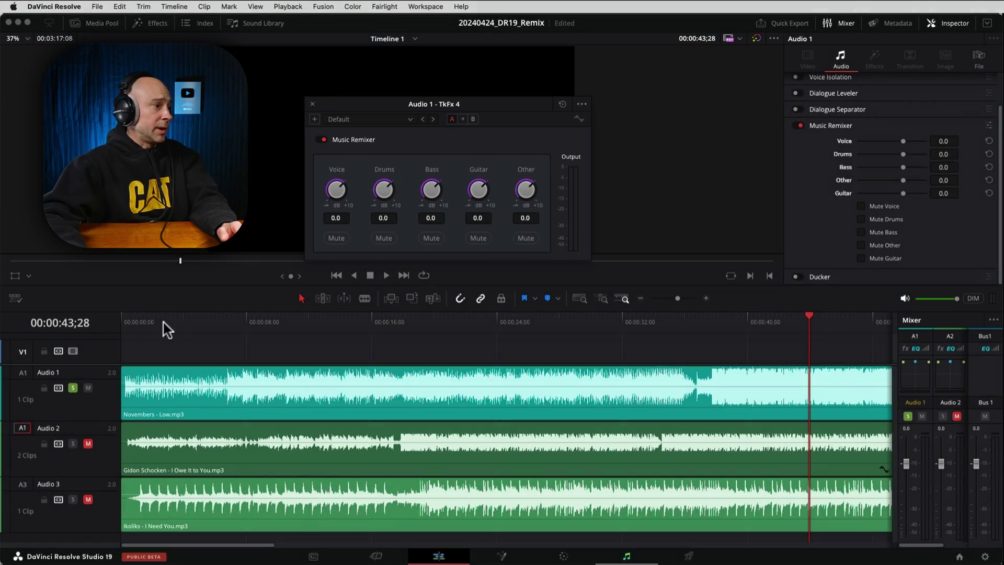
# Step: Play the Novembers - Low.mp3 track near the start of the timeline to hear the unmodified mix
pyautogui.click(125, 324)
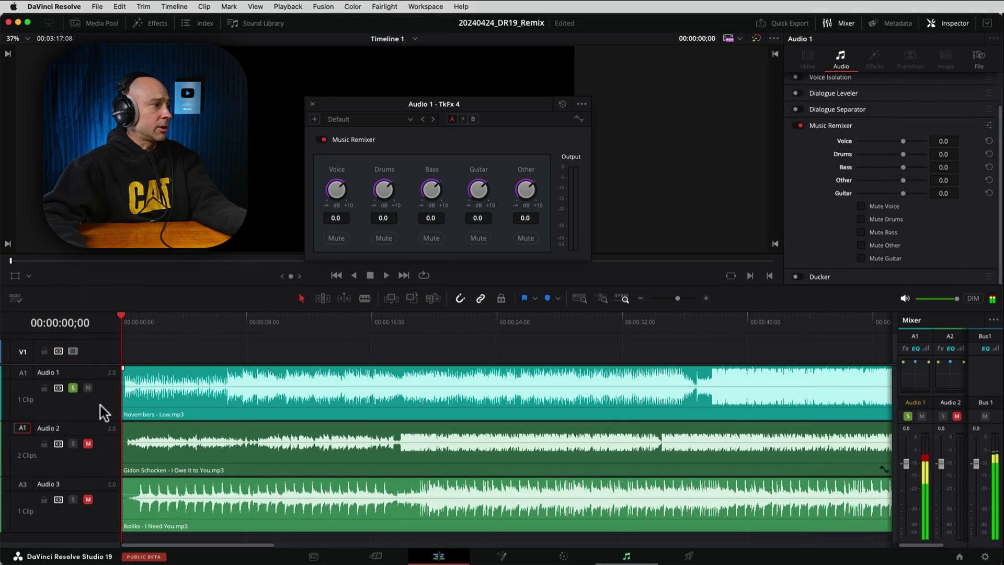
pyautogui.click(181, 325)
pyautogui.press('space')
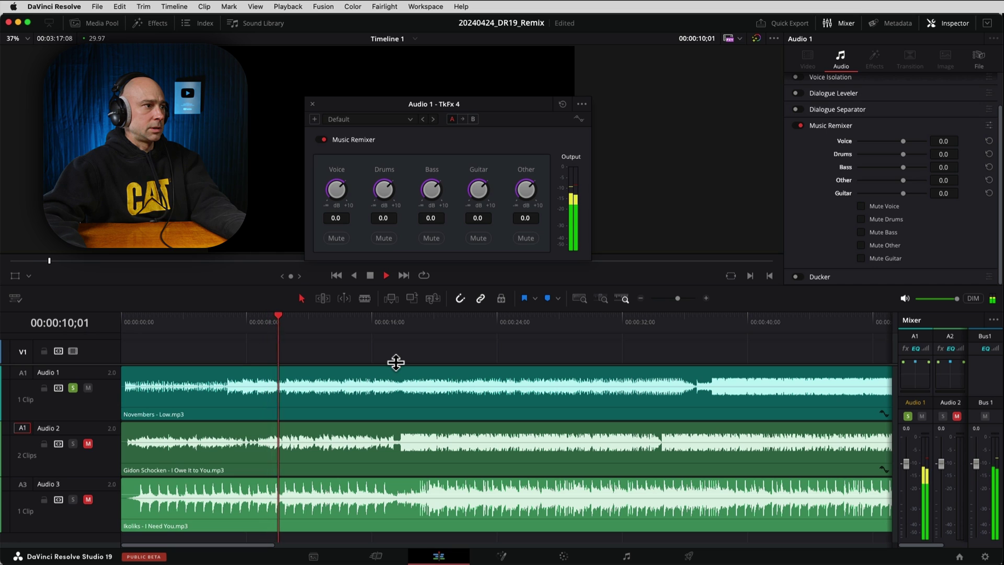
pyautogui.press('space')
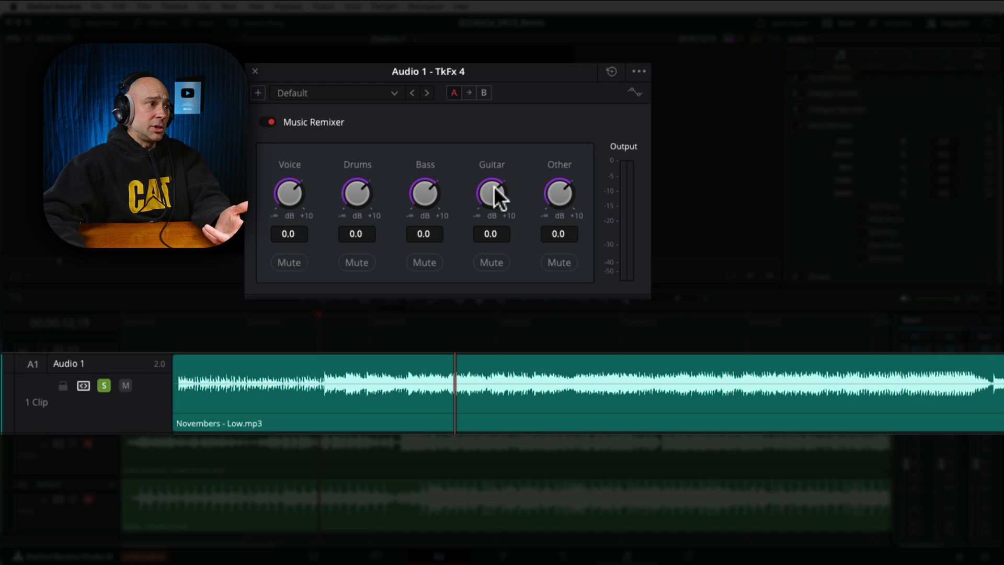
# Step: Try silencing the Guitar stem on Audio 1 with its level at -100.0 and its mute, and reset it
pyautogui.moveTo(479, 187); pyautogui.dragTo(311, 246)
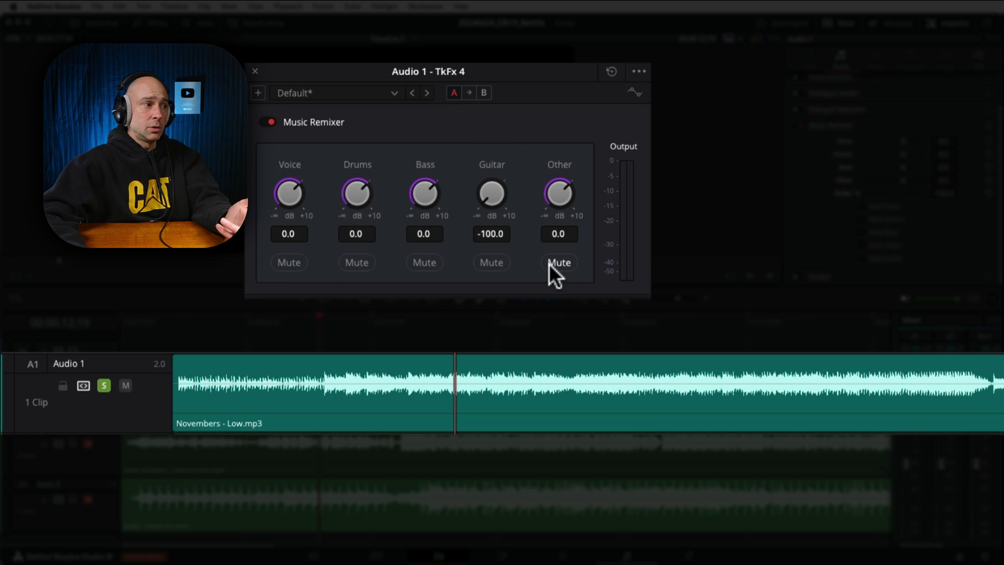
pyautogui.click(497, 265)
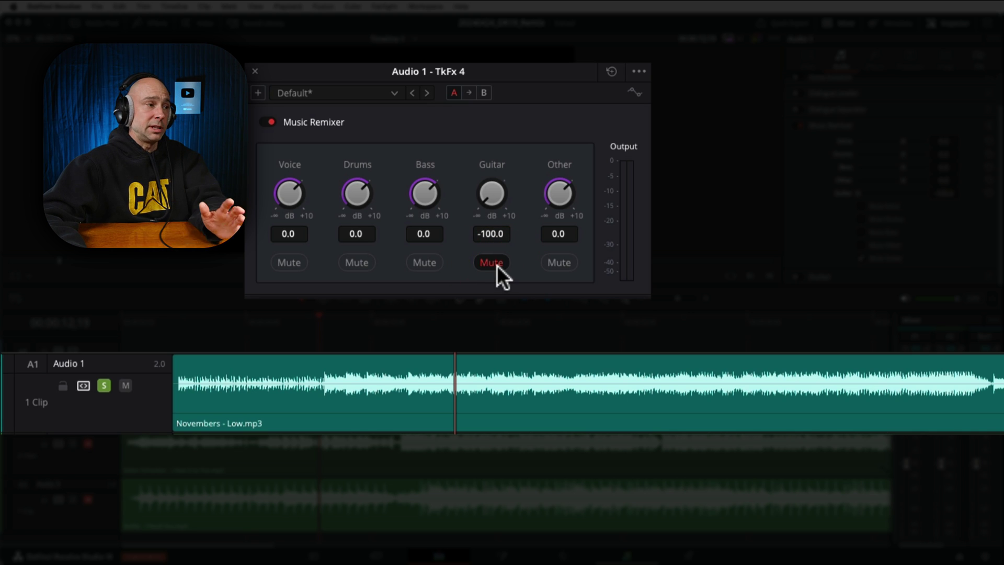
pyautogui.click(493, 264)
pyautogui.doubleClick(490, 195)
# Step: Play Audio 1 from about 10 seconds and lower its Guitar stem to -100.0 during playback
pyautogui.click(275, 326)
pyautogui.press('space')
pyautogui.moveTo(497, 190); pyautogui.dragTo(393, 215)
pyautogui.moveTo(497, 206); pyautogui.dragTo(222, 267)
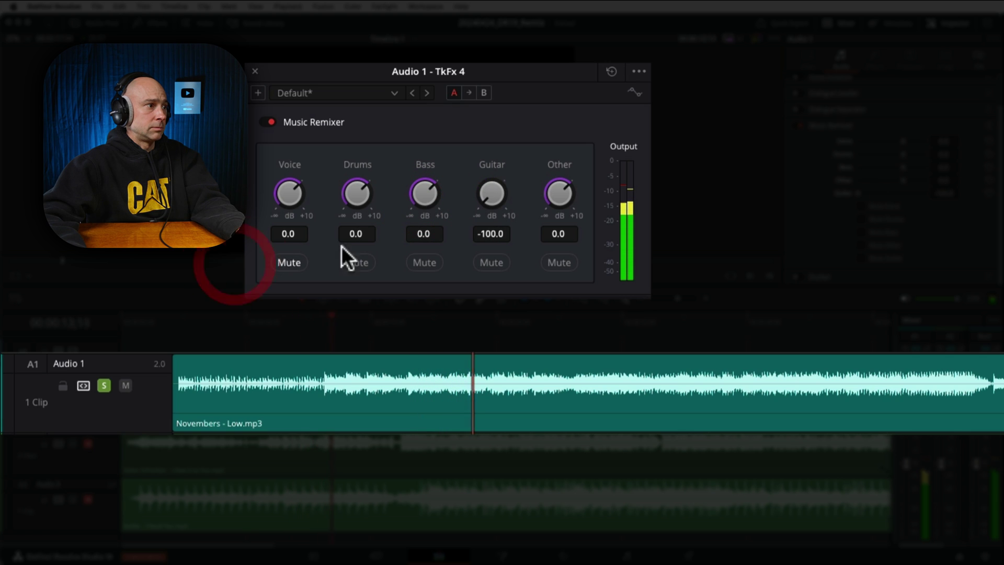
# Step: Set the Bass stem on Audio 1 to 2.0 and try adjusting the Drums level during playback
pyautogui.moveTo(414, 205); pyautogui.dragTo(422, 193)
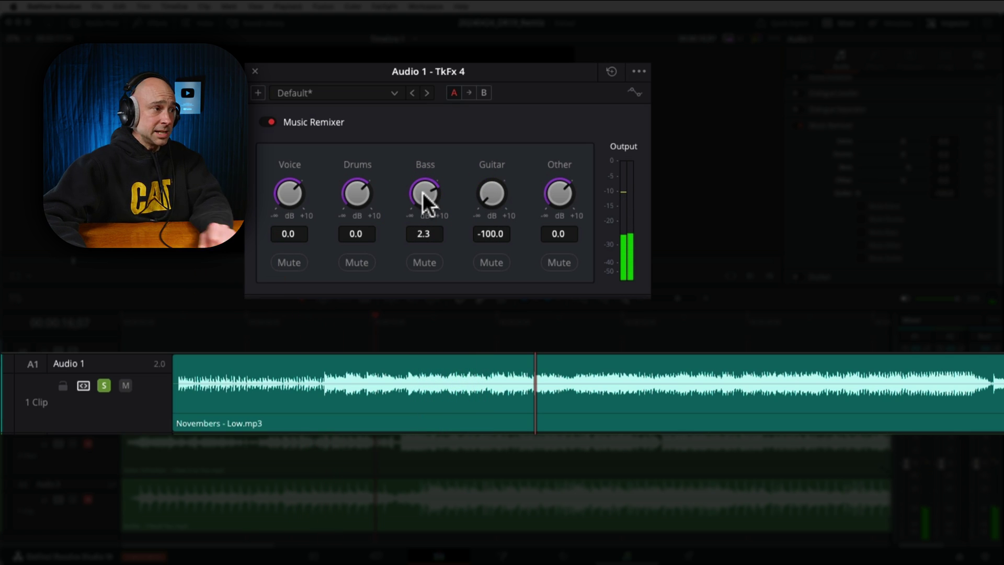
pyautogui.doubleClick(422, 191)
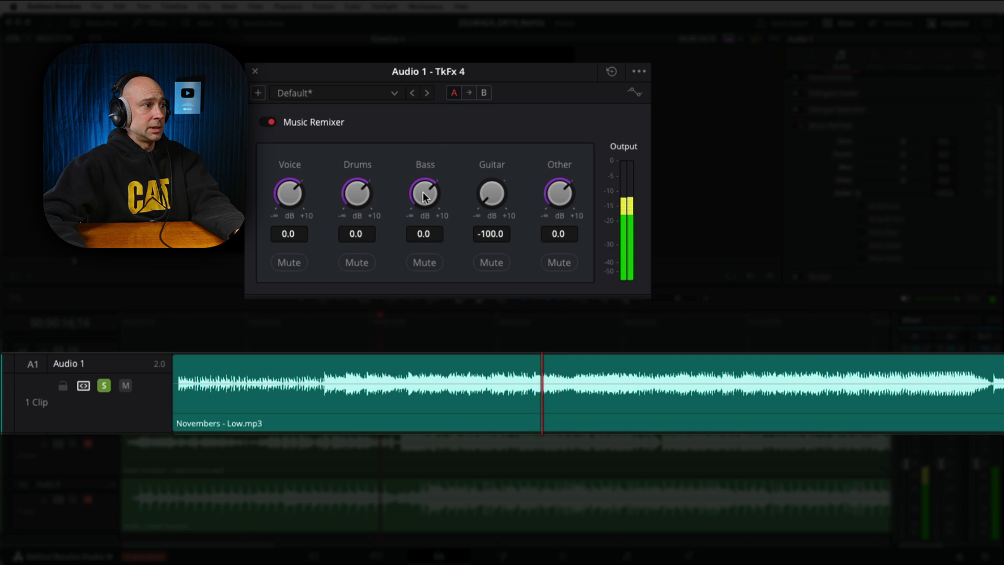
pyautogui.moveTo(439, 199); pyautogui.dragTo(407, 197)
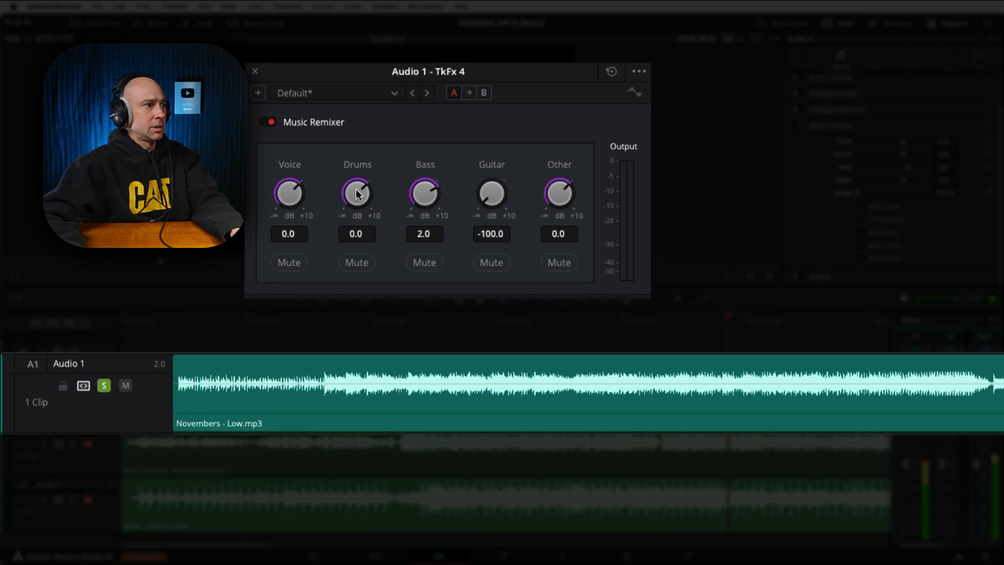
pyautogui.moveTo(370, 194); pyautogui.dragTo(371, 191)
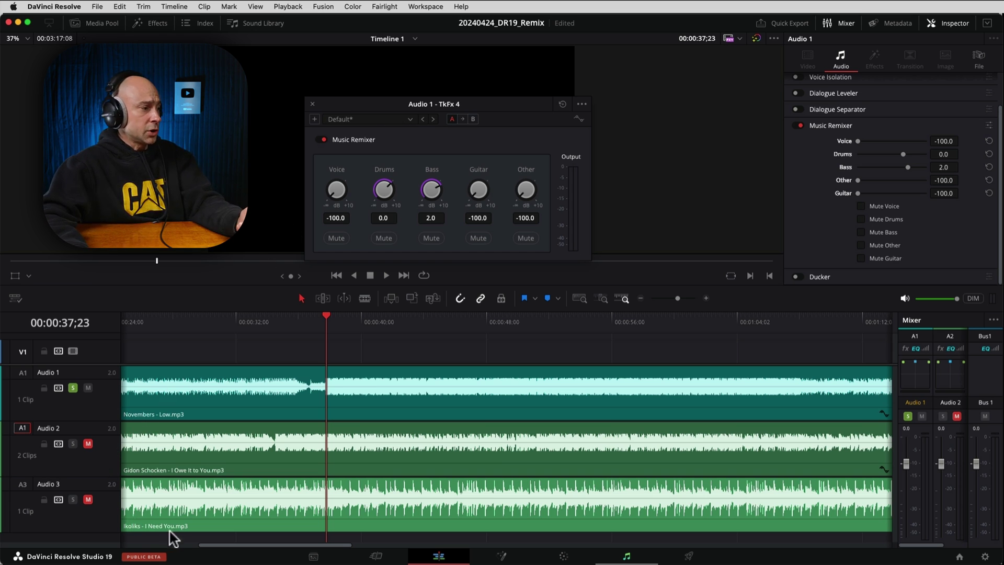
# Step: Isolate the vocals on Audio 1 by resetting Voice to 0.0 and lowering Drums and Bass to -100.0 in its Music Remixer
pyautogui.moveTo(211, 547); pyautogui.dragTo(136, 546)
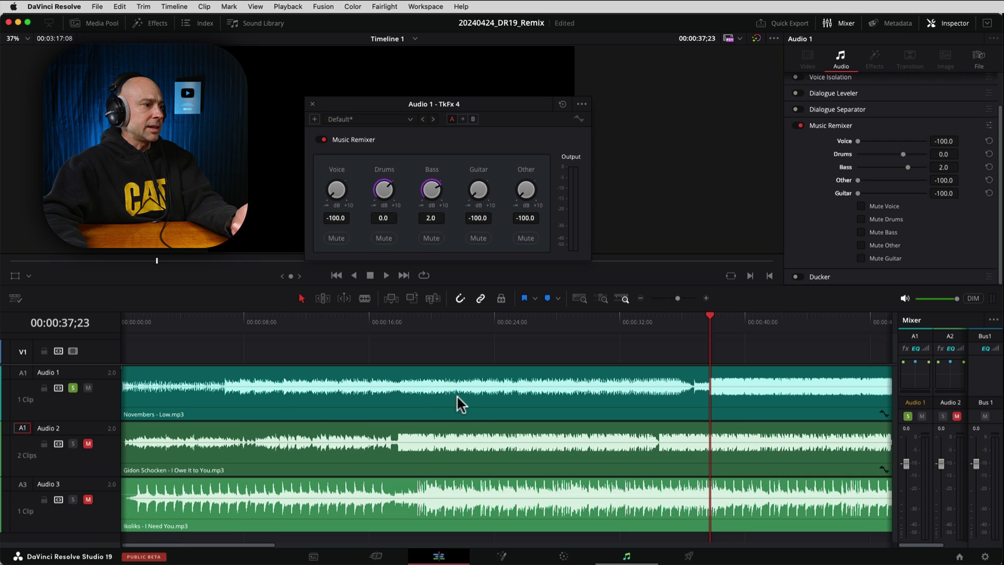
pyautogui.click(425, 408)
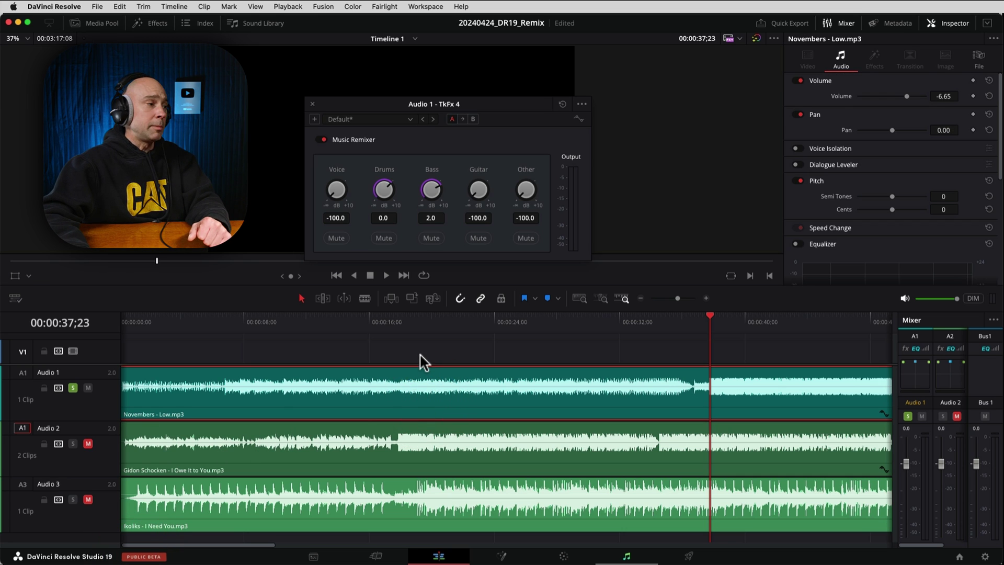
pyautogui.click(82, 412)
pyautogui.click(422, 104)
pyautogui.doubleClick(335, 189)
pyautogui.moveTo(385, 197); pyautogui.dragTo(422, 213)
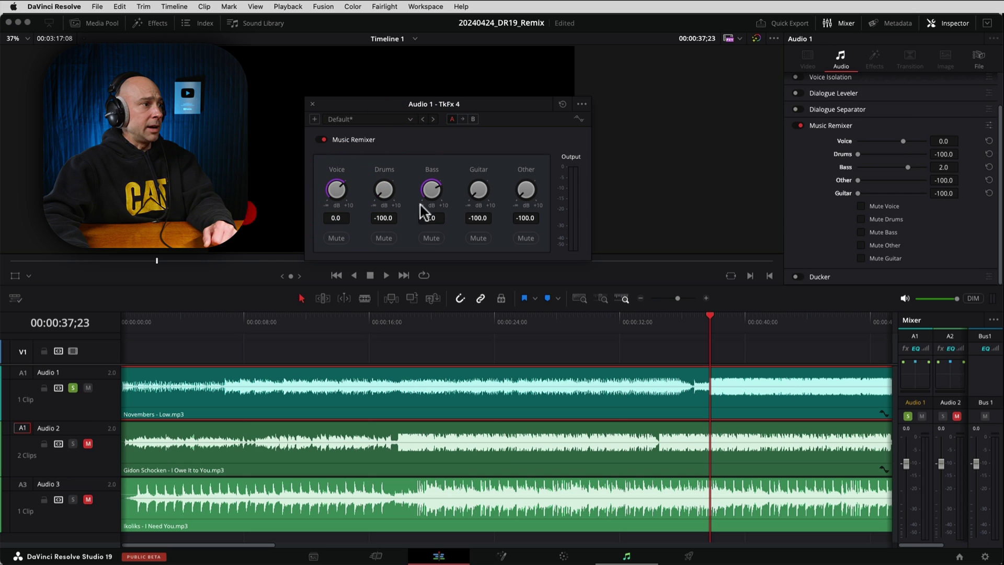
# Step: Mute Audio 1 and unmute Audio 2, keeping Audio 3 muted, and place the playhead for listening to Audio 2
pyautogui.click(88, 458)
pyautogui.click(87, 388)
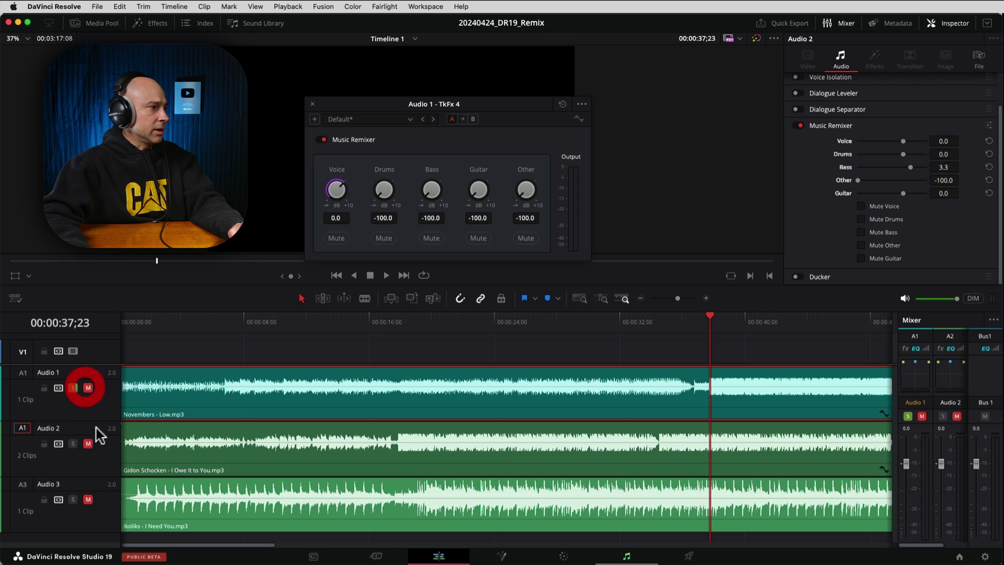
pyautogui.click(87, 443)
pyautogui.click(88, 500)
pyautogui.click(88, 500)
pyautogui.click(419, 314)
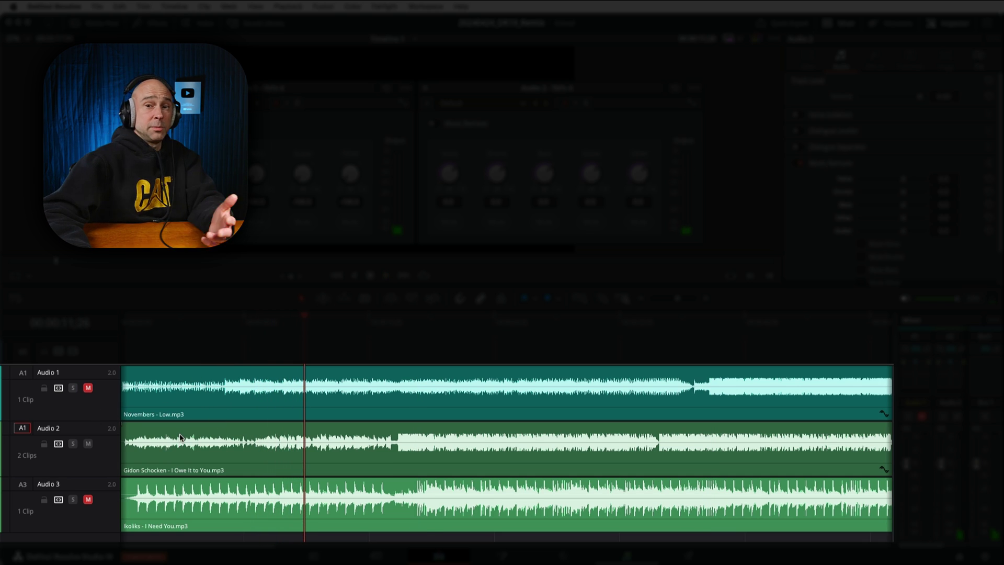
# Step: Move the playhead to about 8 seconds, enable Music Remixer on Audio 2 and lower its Voice stem to -100.0
pyautogui.moveTo(263, 329); pyautogui.dragTo(254, 328)
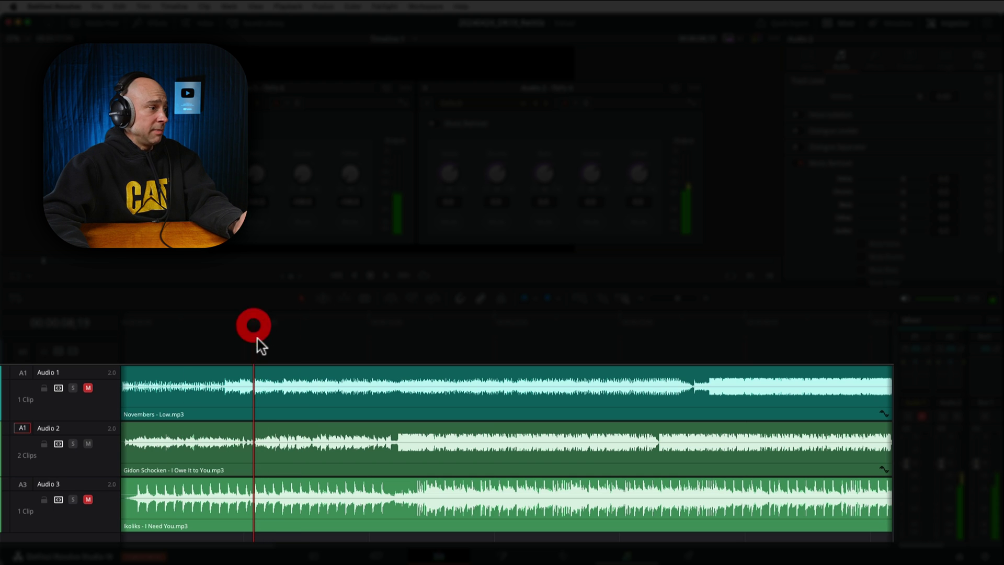
pyautogui.moveTo(99, 474); pyautogui.dragTo(106, 467)
pyautogui.click(435, 124)
pyautogui.click(303, 201)
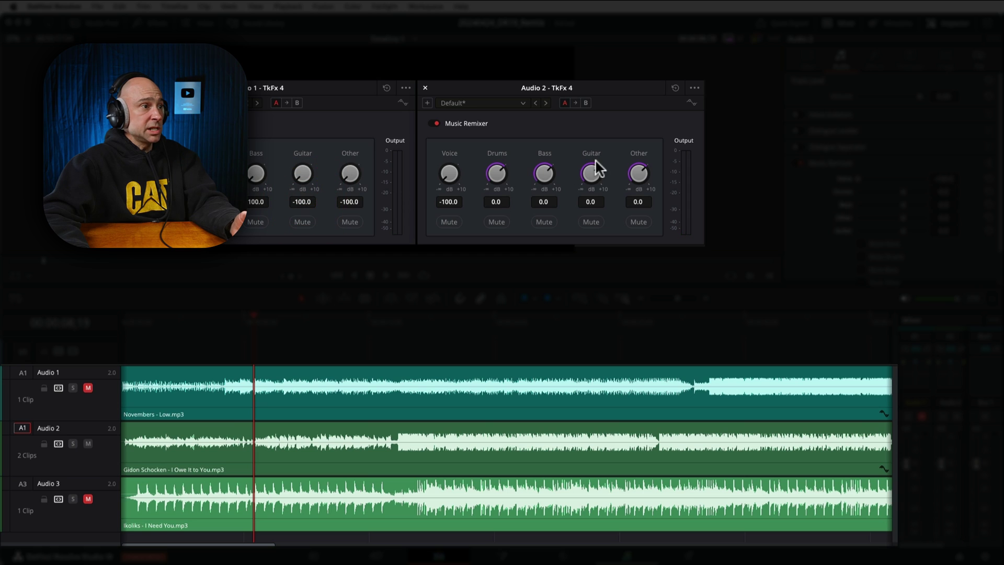
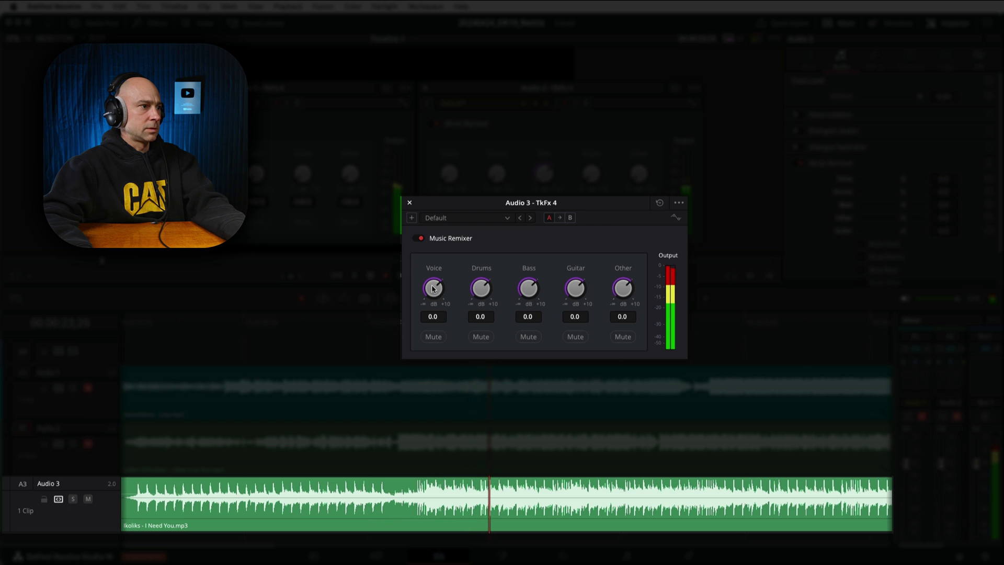
# Step: On Audio 3, lower Voice, Drums and Bass to -100.0, keep Guitar and Other at 0.0, and place its remixer window beside Audio 2's
pyautogui.moveTo(434, 284); pyautogui.dragTo(403, 325)
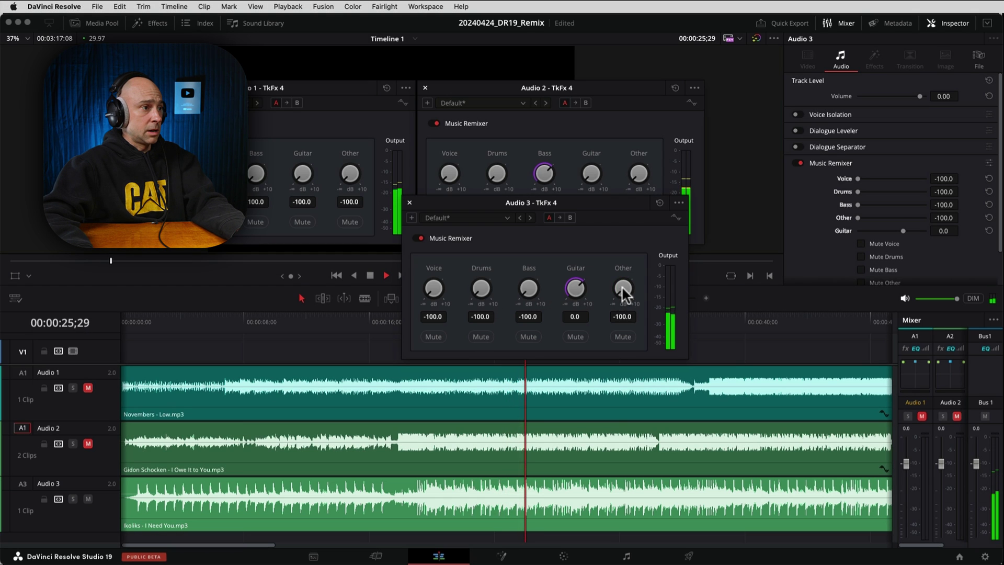
pyautogui.doubleClick(622, 289)
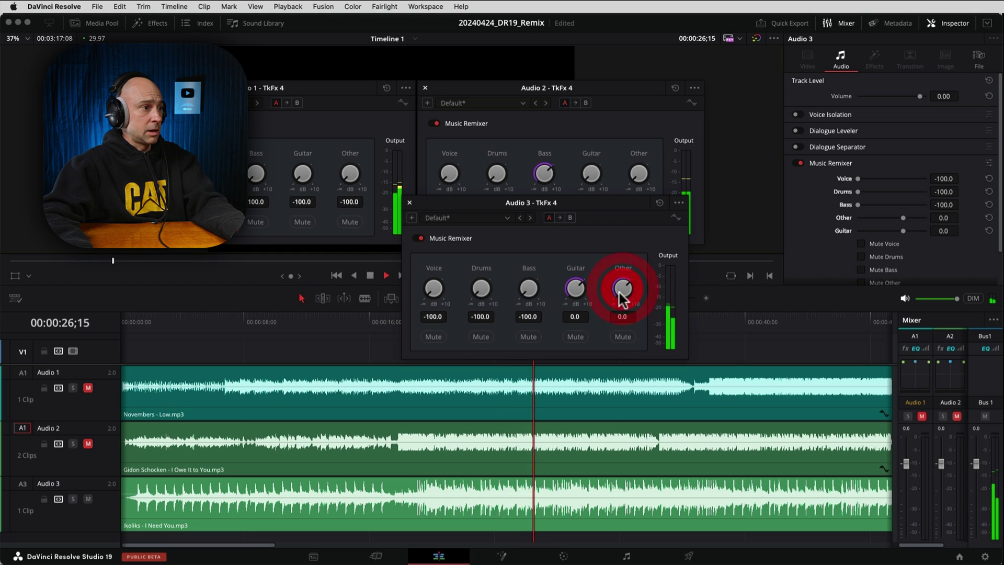
pyautogui.moveTo(594, 225); pyautogui.dragTo(473, 233)
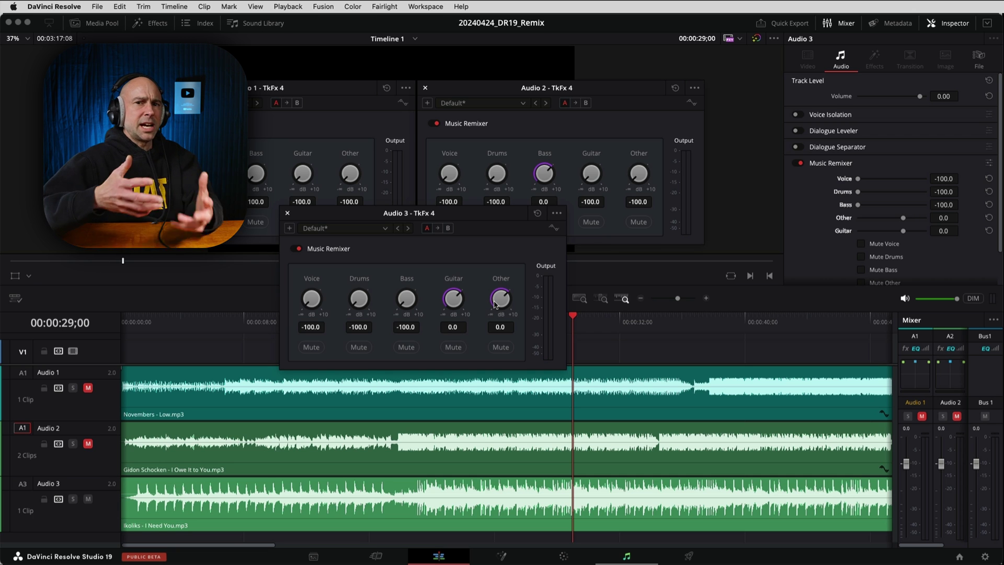
pyautogui.moveTo(486, 216); pyautogui.dragTo(903, 84)
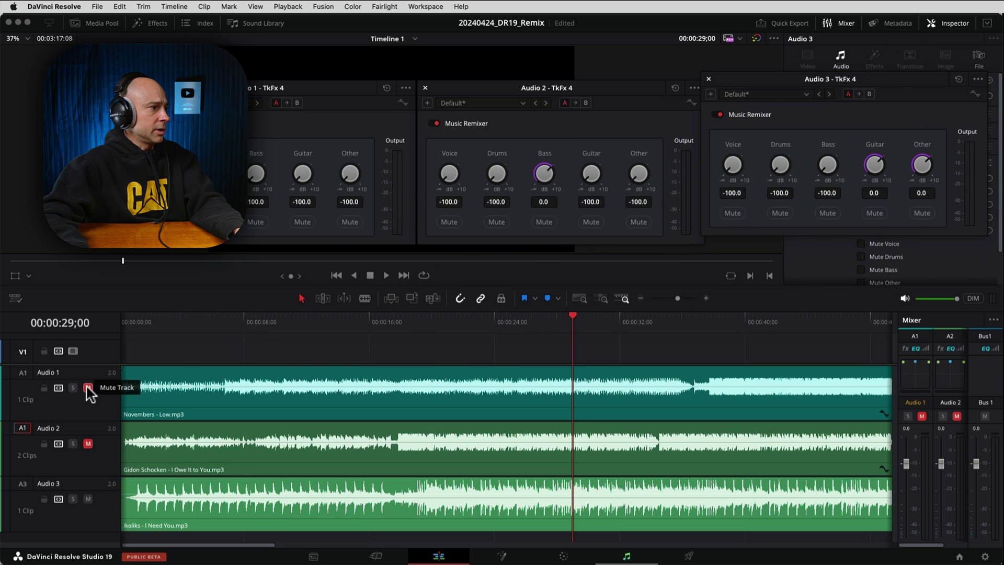
# Step: Unmute Audio 1 and Audio 2 and play the combined three-track mix from about 20 seconds
pyautogui.click(87, 444)
pyautogui.click(439, 327)
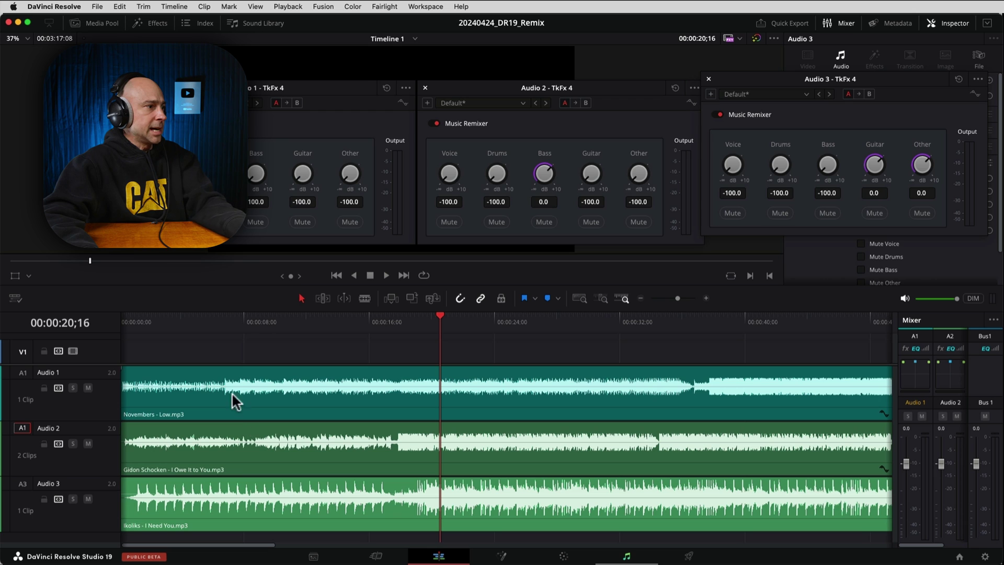
pyautogui.press('space')
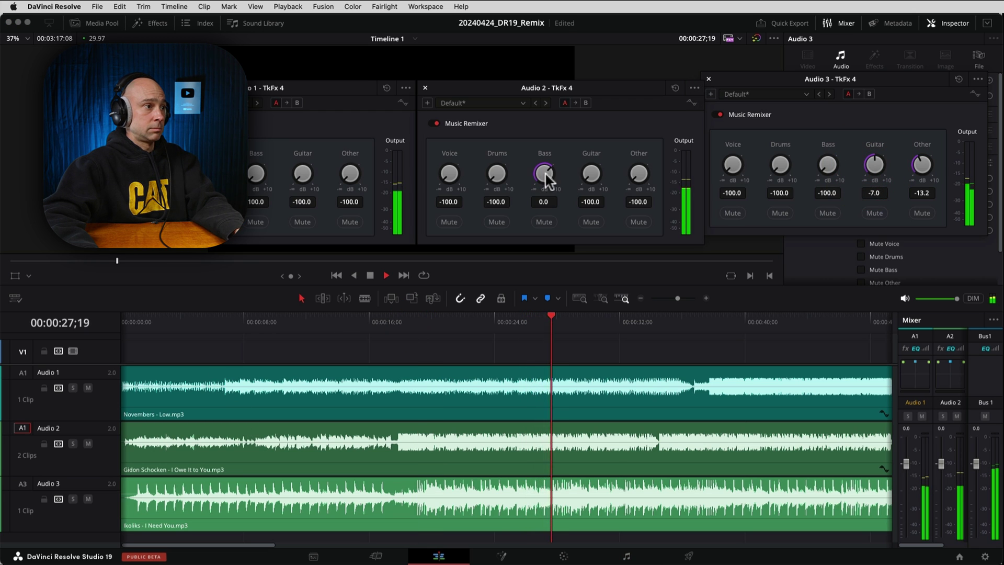
# Step: Balance the mix during playback by setting Audio 2's Bass to 2.5 and Audio 3's Drums to -4.3
pyautogui.moveTo(545, 178); pyautogui.dragTo(527, 186)
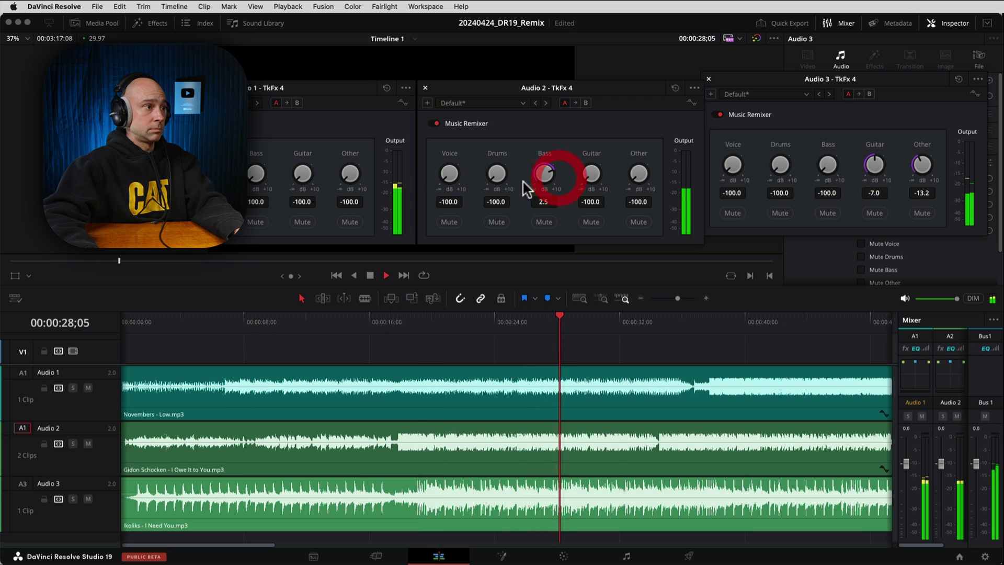
pyautogui.moveTo(780, 166); pyautogui.dragTo(783, 180)
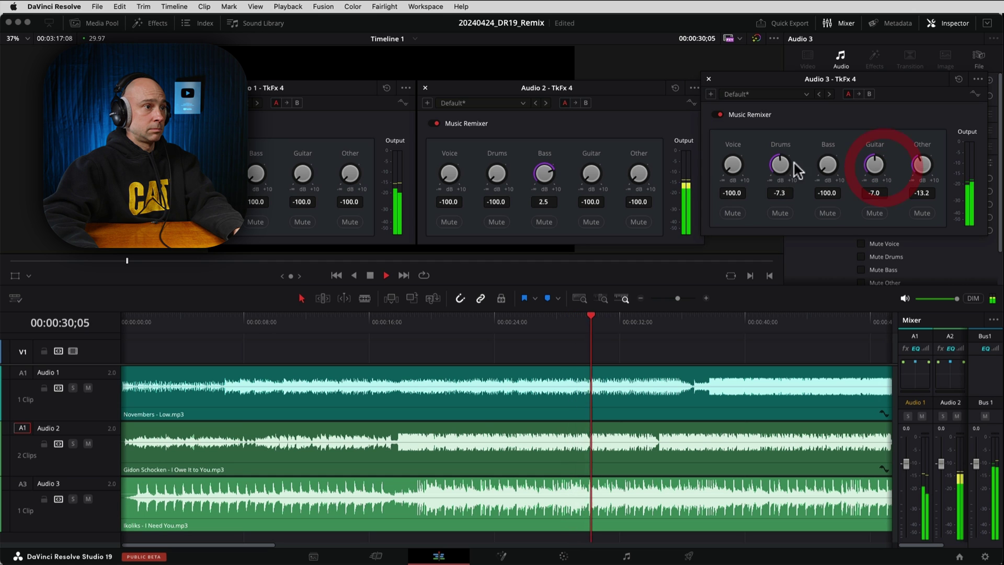
pyautogui.moveTo(781, 163); pyautogui.dragTo(765, 173)
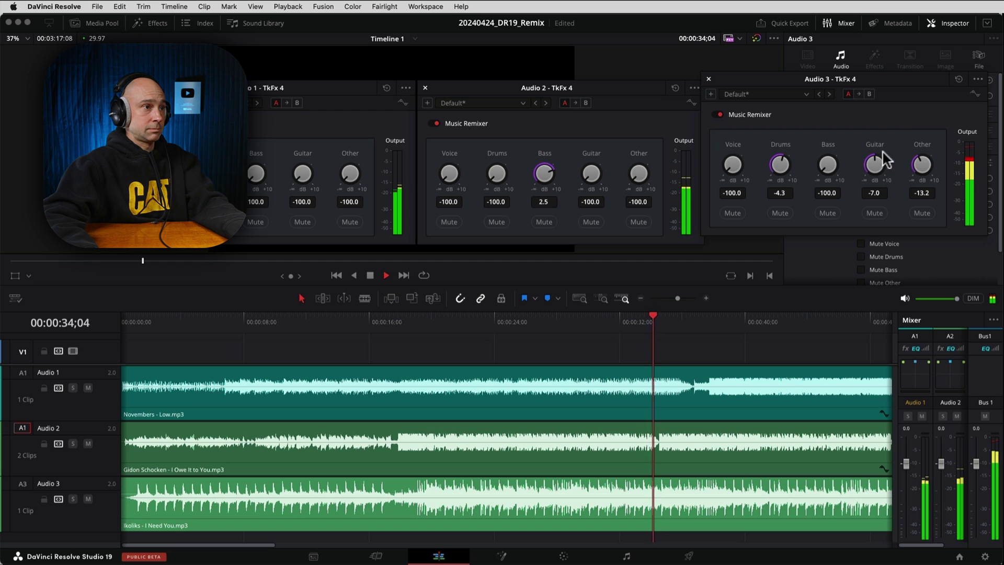
pyautogui.moveTo(885, 87); pyautogui.dragTo(889, 102)
pyautogui.click(872, 138)
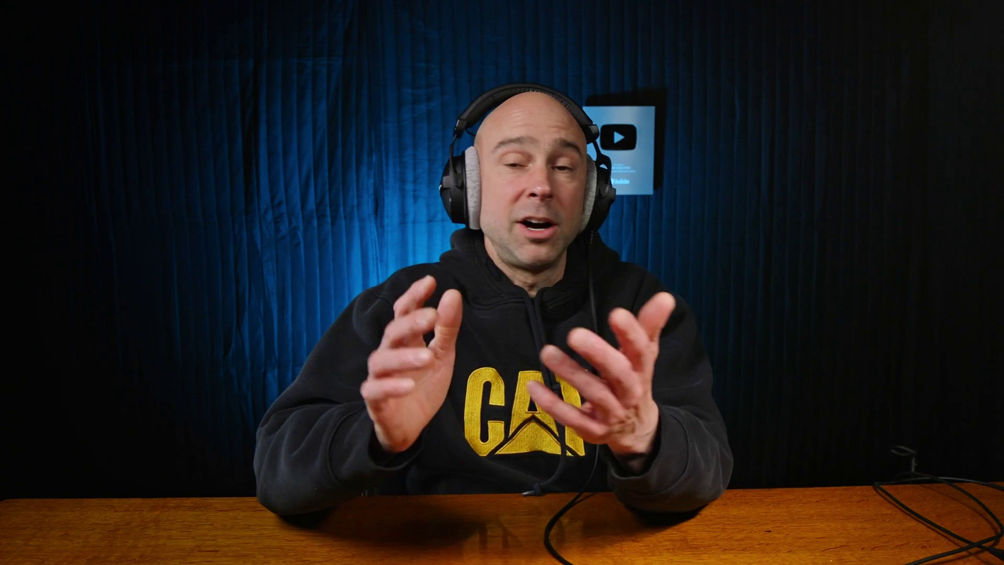